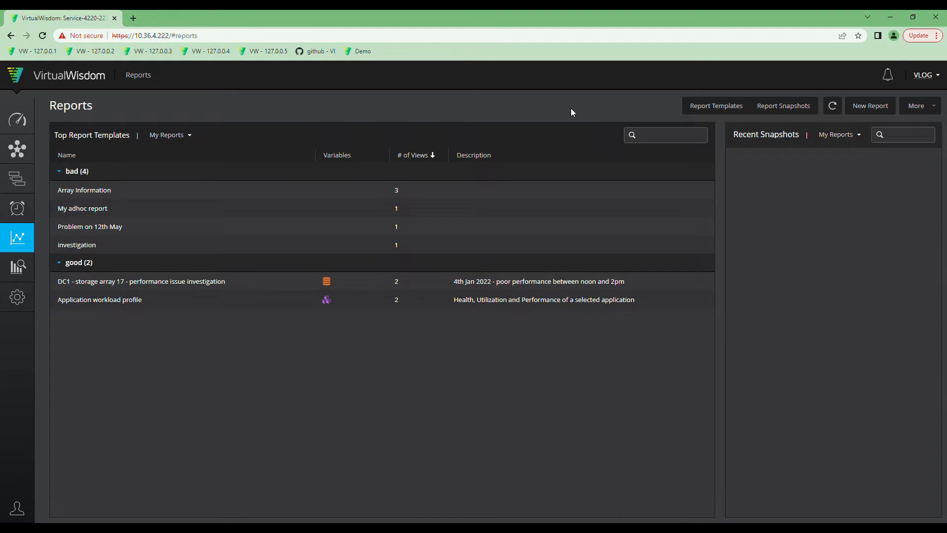
Open the Array Information report and examine the data filter of its Storage Avg Read IOPS chart
{"action": "left_click", "coordinate": [107, 190]}
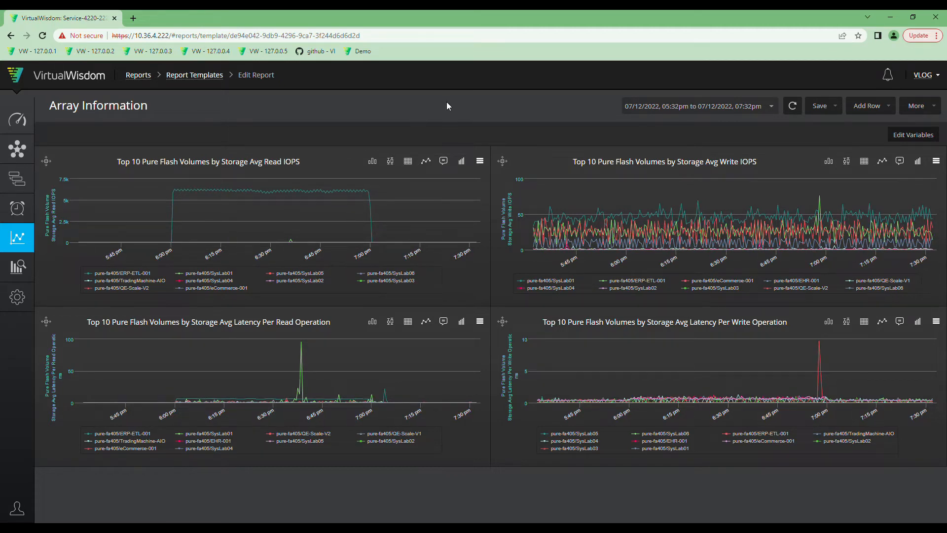
{"action": "left_click", "coordinate": [479, 163]}
{"action": "left_click", "coordinate": [478, 176]}
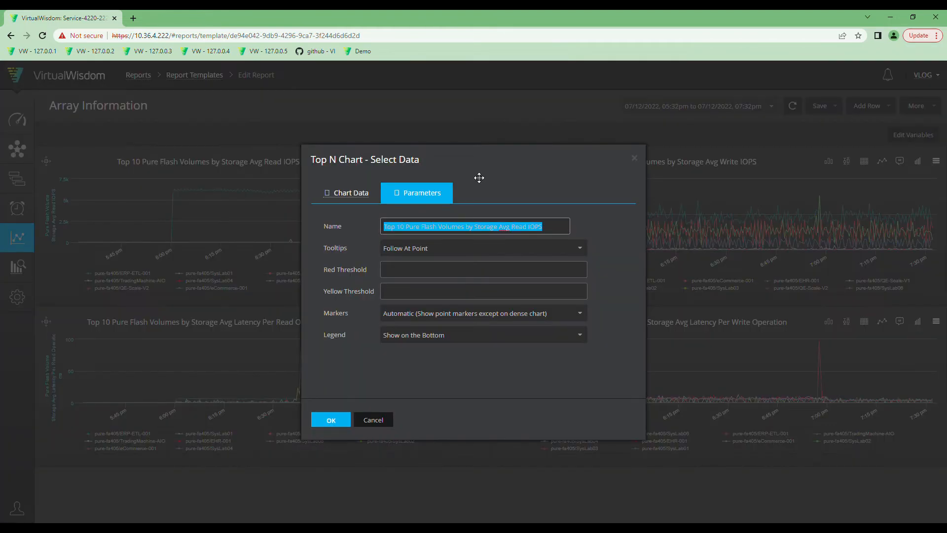
{"action": "left_click", "coordinate": [361, 195]}
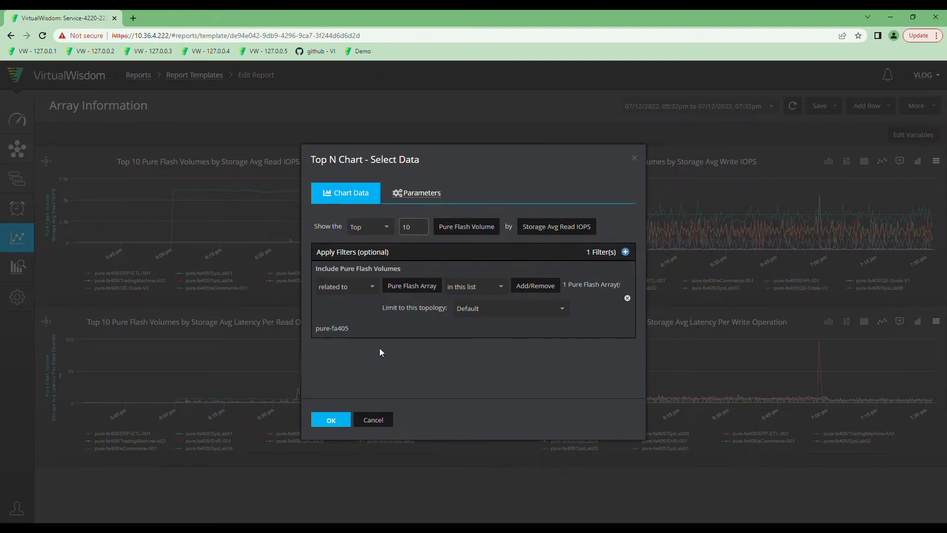
{"action": "left_click", "coordinate": [373, 421]}
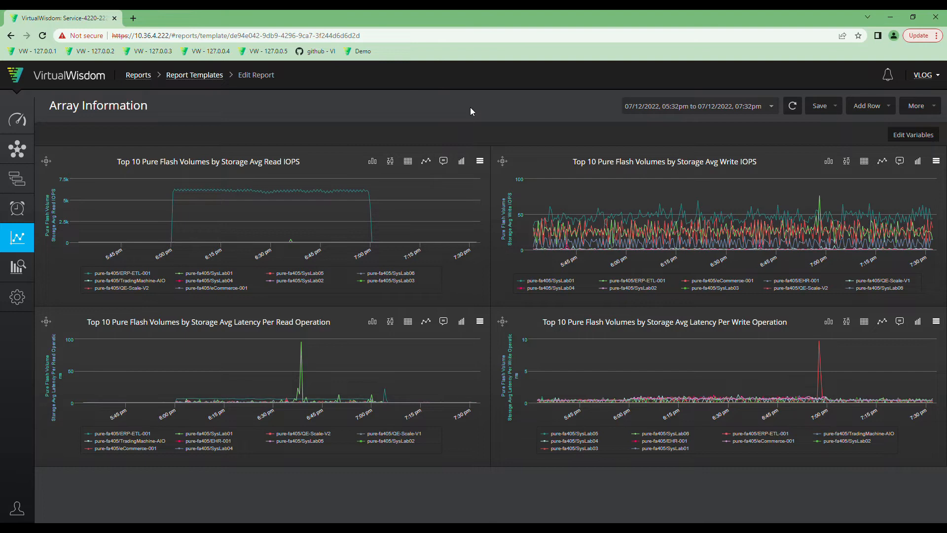
Save a copy of the report as "pure-fa405 - flash volumes - IOPS and Latency" with tag "good" and description "demonstration of how to enhance a report"
{"action": "left_click", "coordinate": [819, 105]}
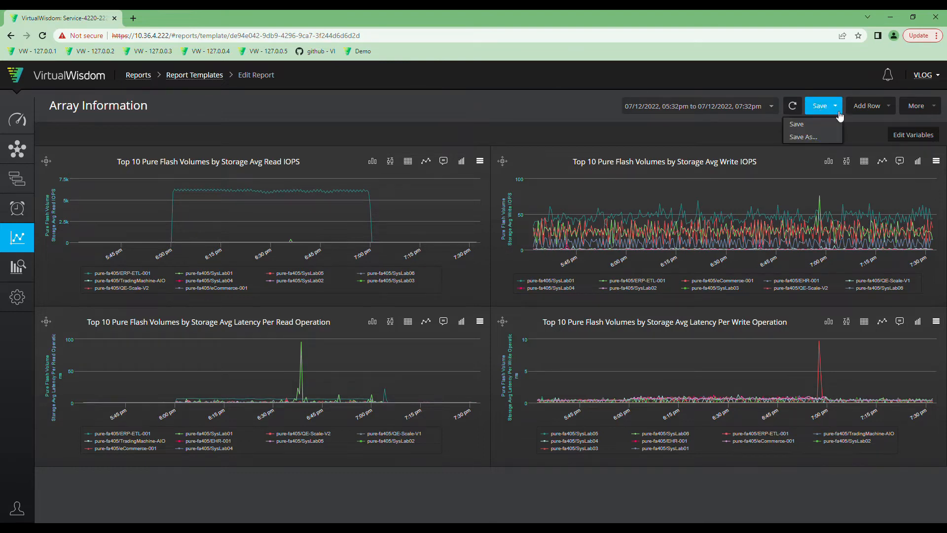
{"action": "left_click", "coordinate": [820, 136]}
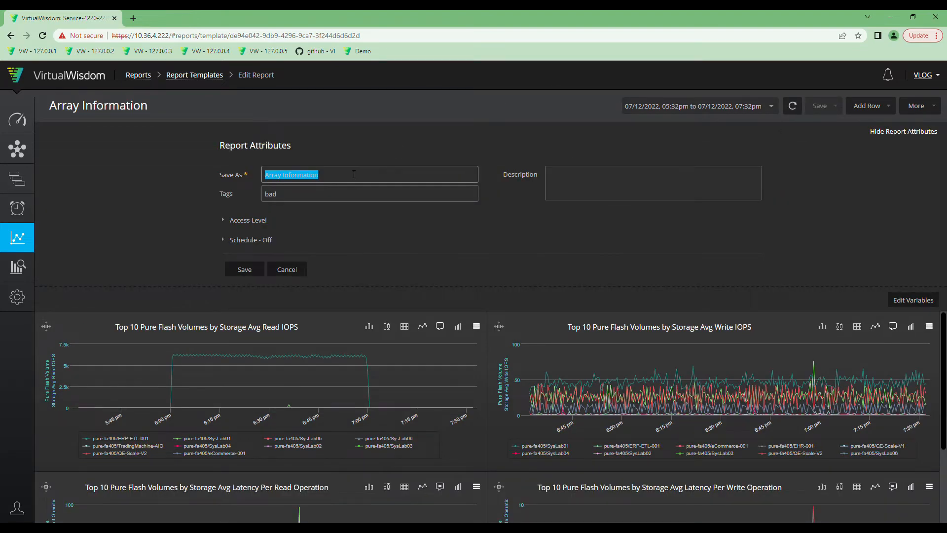
{"action": "type", "text": "pure-fa405 - flash vol"}
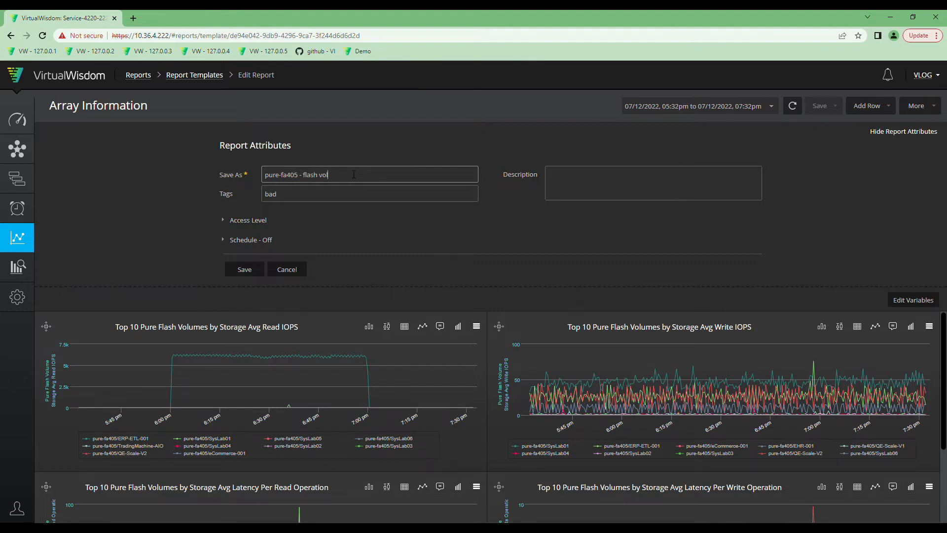
{"action": "type", "text": "umen - IOPS and Latency"}
{"action": "left_click", "coordinate": [306, 199]}
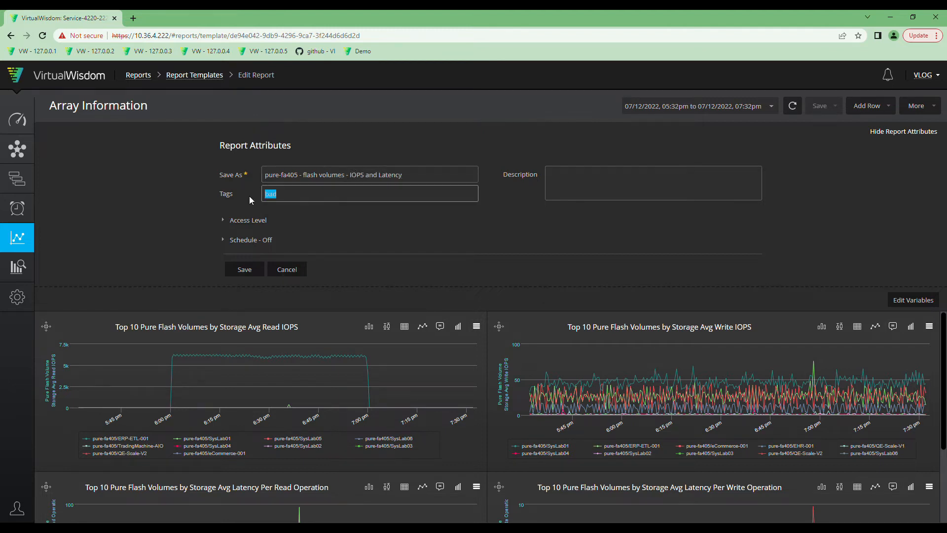
{"action": "left_click", "coordinate": [560, 182]}
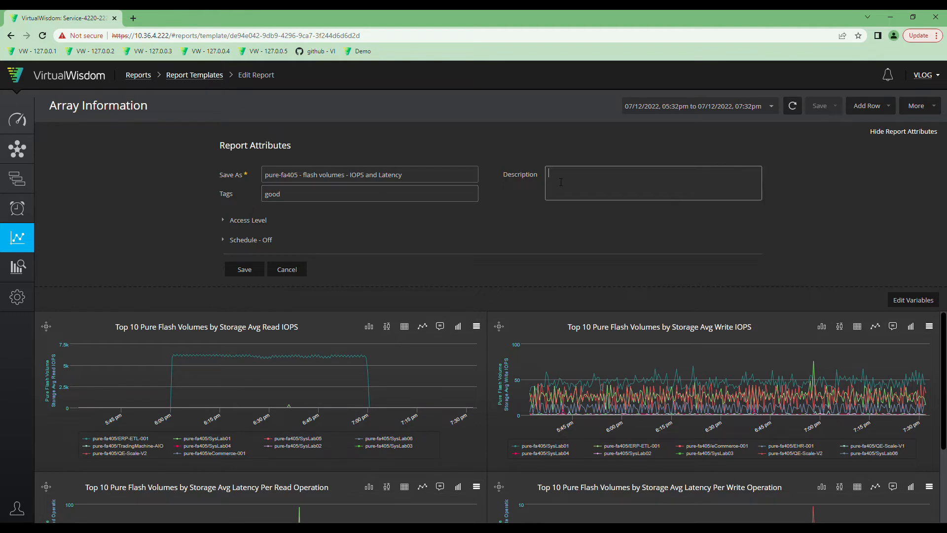
{"action": "type", "text": "demonstration of how to enhance a report"}
{"action": "left_click", "coordinate": [242, 270]}
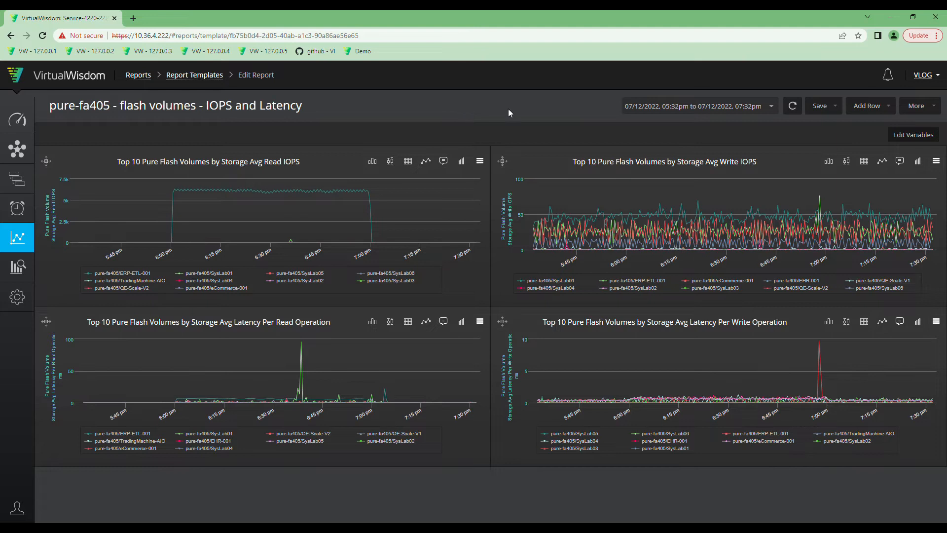
Change the entity type of the report's variable from Application to Pure Flash Array
{"action": "left_click", "coordinate": [913, 136]}
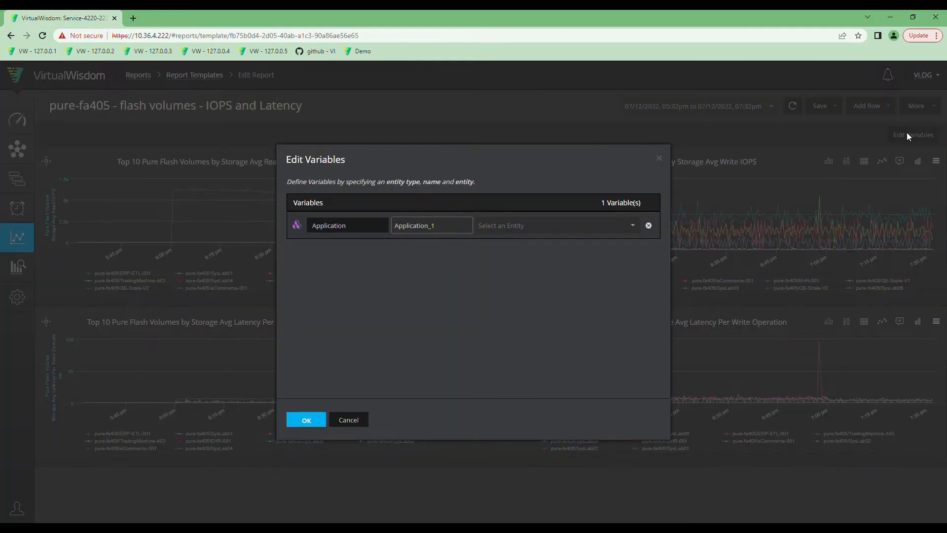
{"action": "left_click", "coordinate": [372, 232]}
{"action": "left_click", "coordinate": [371, 247]}
{"action": "type", "text": "pure"}
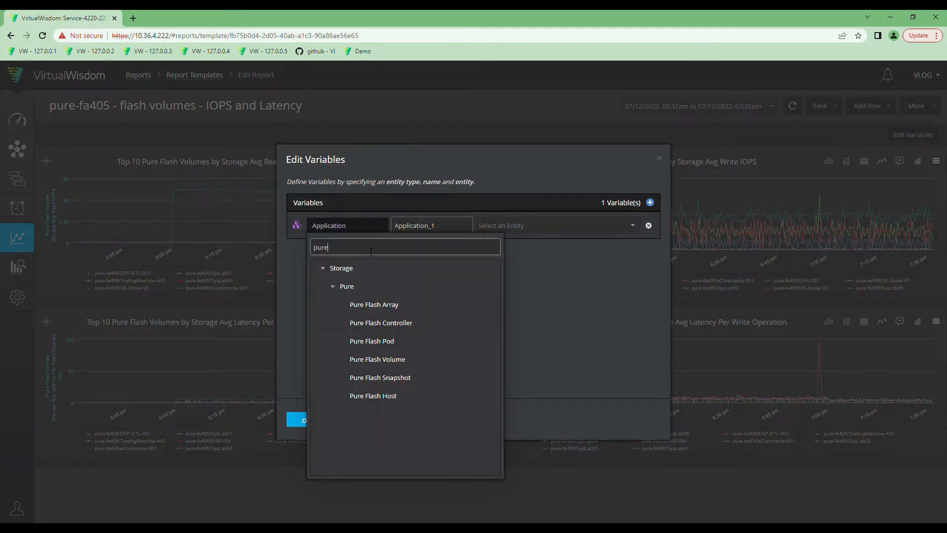
{"action": "left_click", "coordinate": [374, 303]}
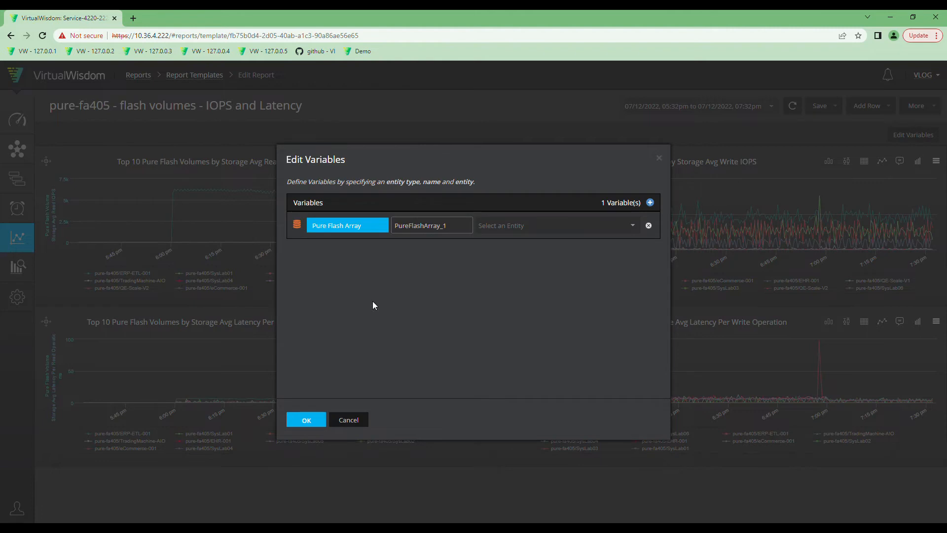
{"action": "left_click", "coordinate": [307, 419]}
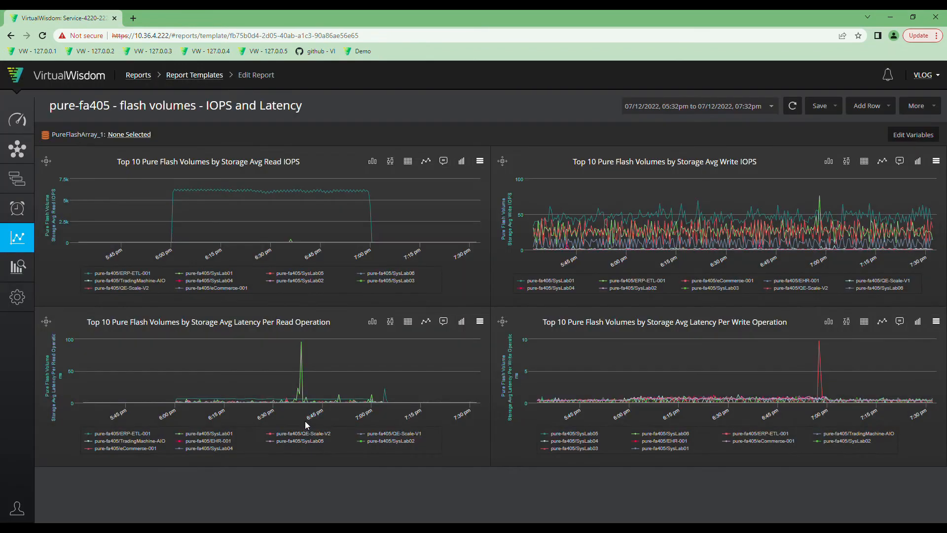
Set the report's PureFlashArray_1 variable to the pure-fa405 array
{"action": "left_click", "coordinate": [148, 137]}
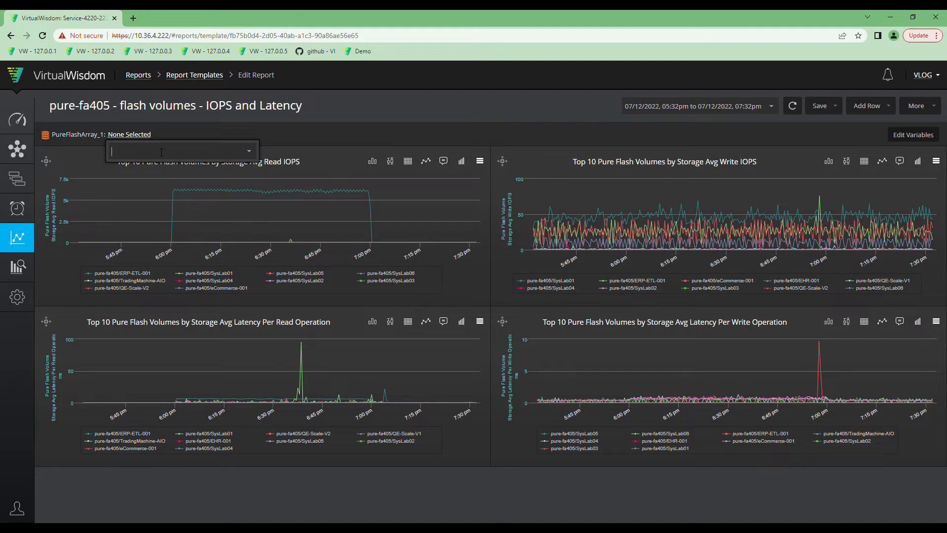
{"action": "type", "text": "pu"}
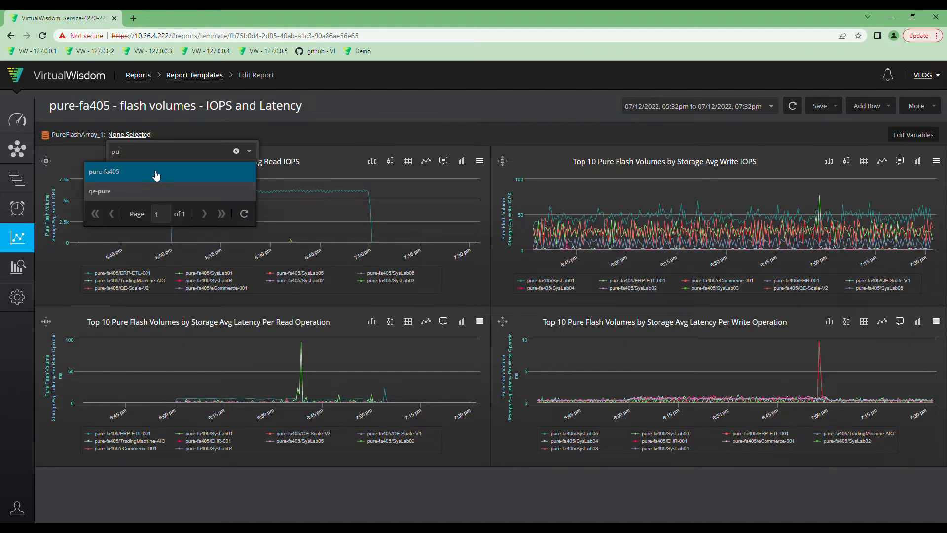
{"action": "left_click", "coordinate": [152, 172]}
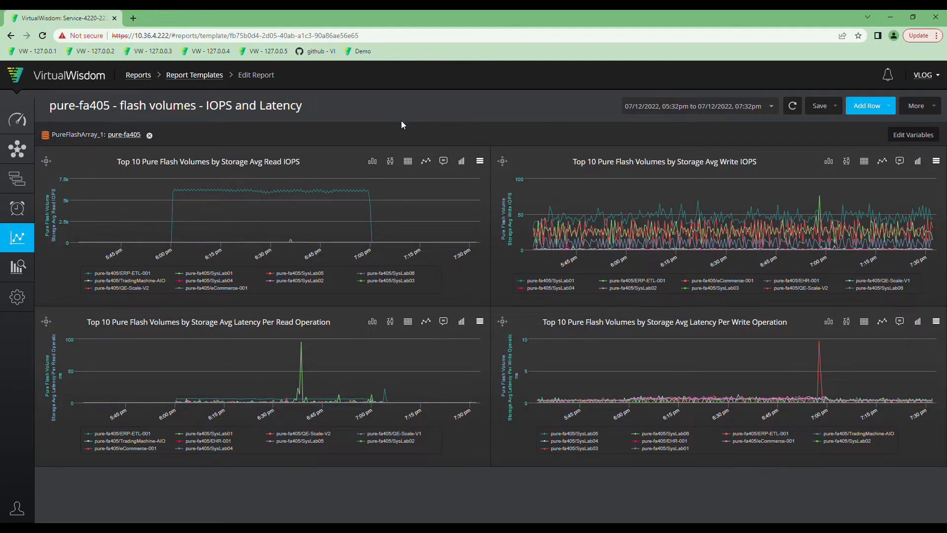
In the Storage Avg Read IOPS chart's filter, replace the pure-fa405 array with the PureFlashArray_1 template variable
{"action": "left_click", "coordinate": [480, 161]}
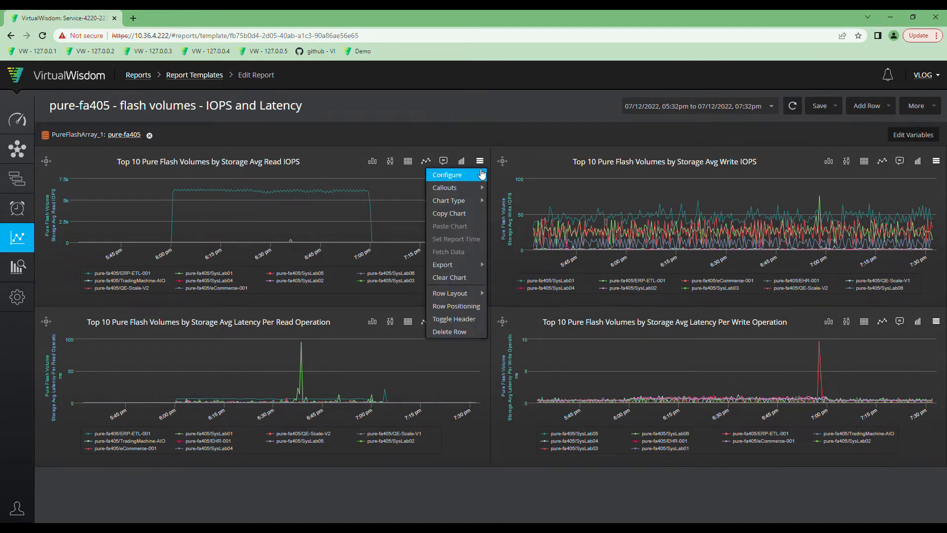
{"action": "left_click", "coordinate": [448, 175]}
{"action": "left_click", "coordinate": [364, 195]}
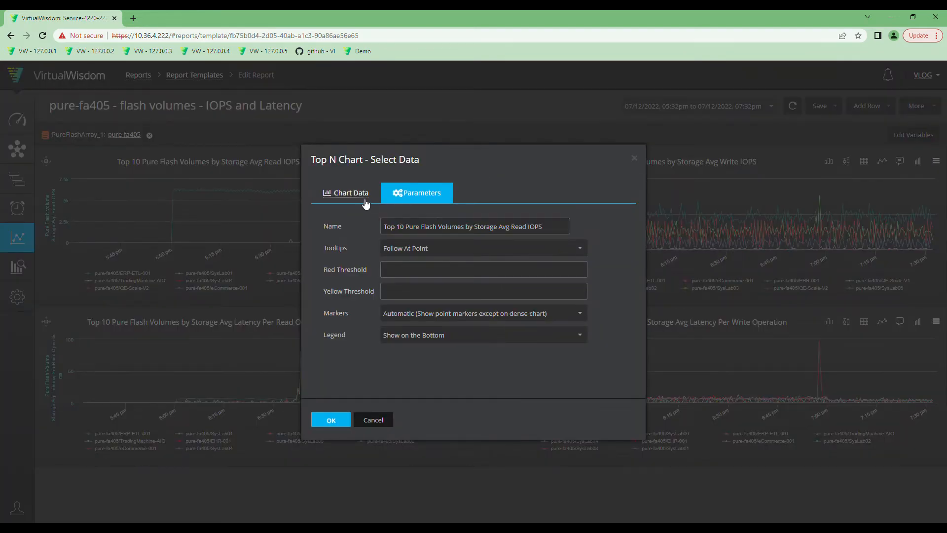
{"action": "left_click", "coordinate": [548, 286]}
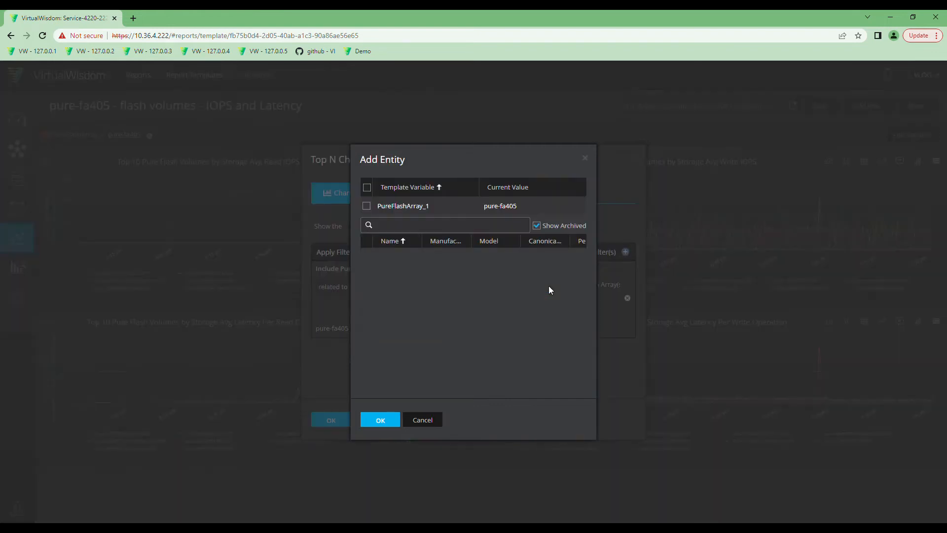
{"action": "left_click", "coordinate": [366, 206]}
{"action": "left_click", "coordinate": [367, 258]}
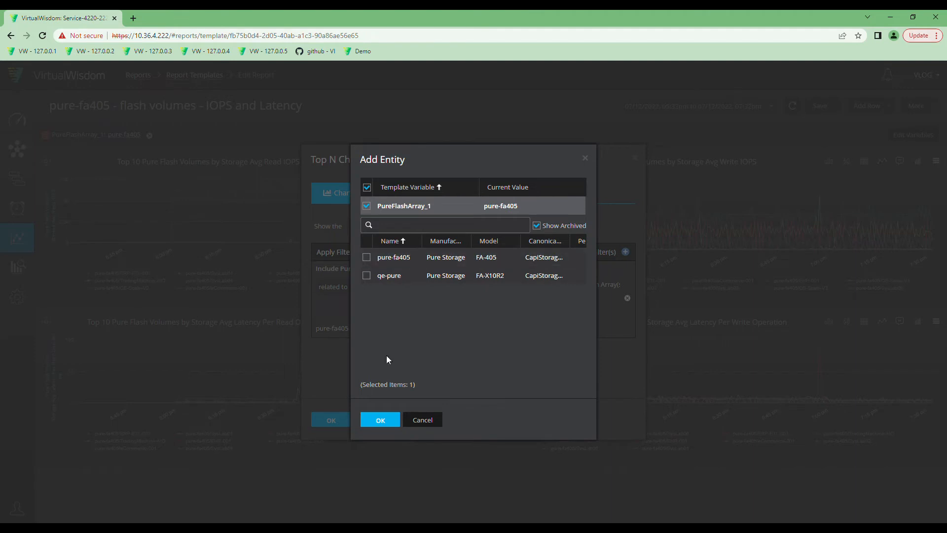
{"action": "left_click", "coordinate": [387, 423]}
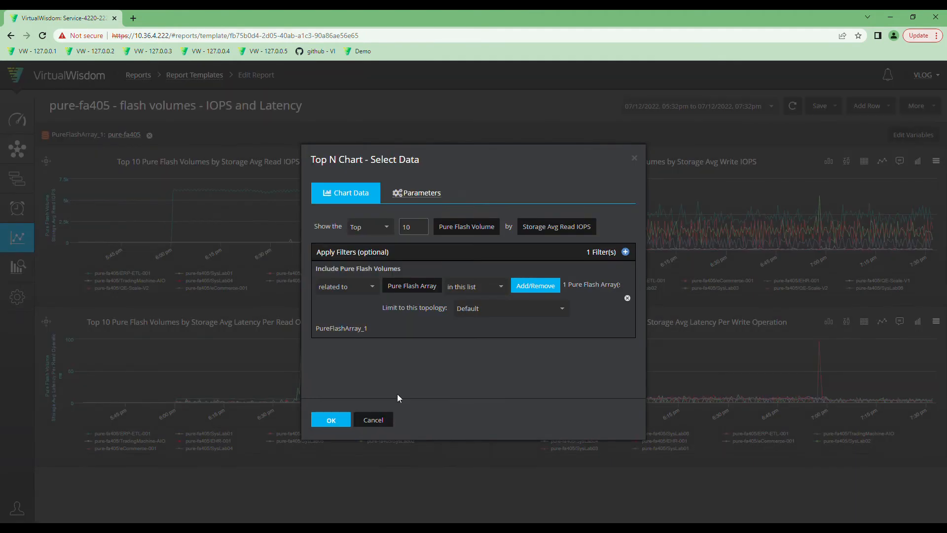
Replace "Top 10" in the Storage Avg Read IOPS chart's name with "$PureFlashArray_1 -" and apply the chart configuration
{"action": "left_click", "coordinate": [422, 193]}
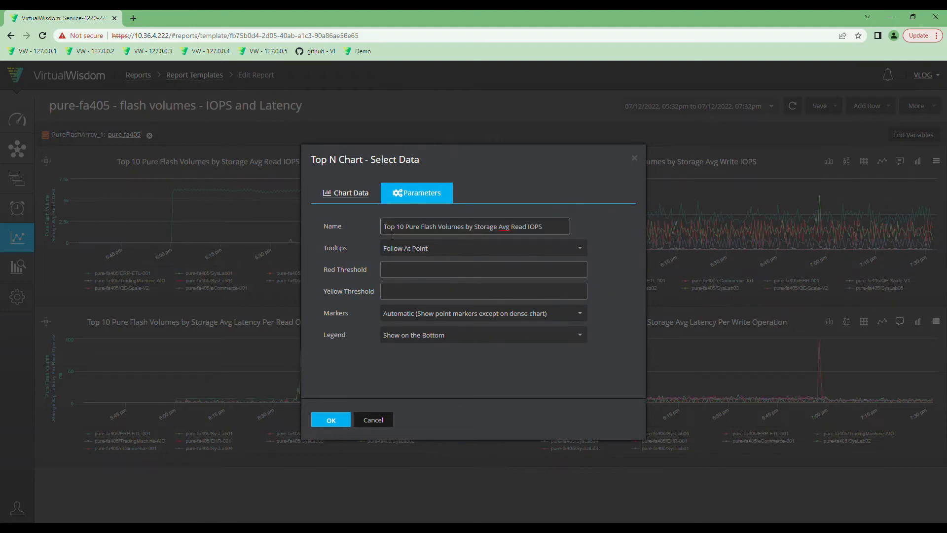
{"action": "type", "text": "$PureFl"}
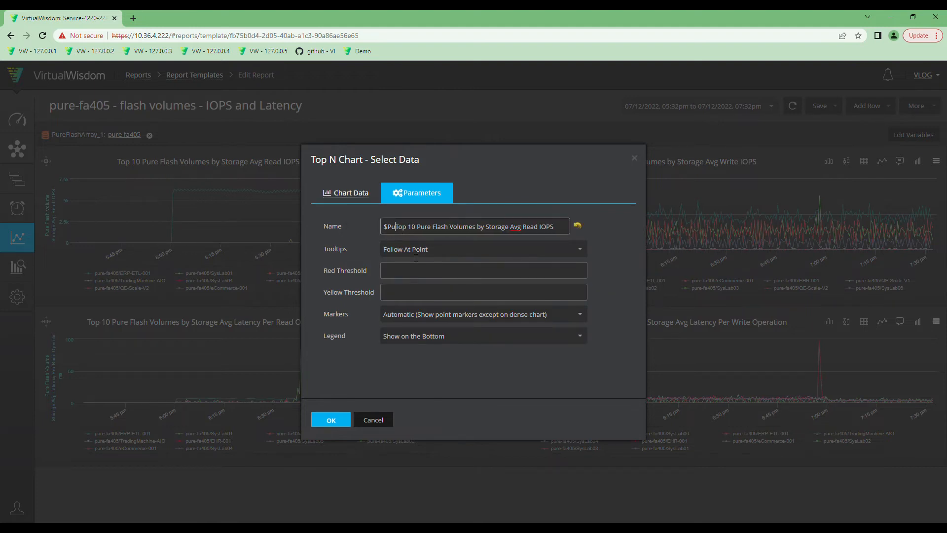
{"action": "type", "text": "ashArray"}
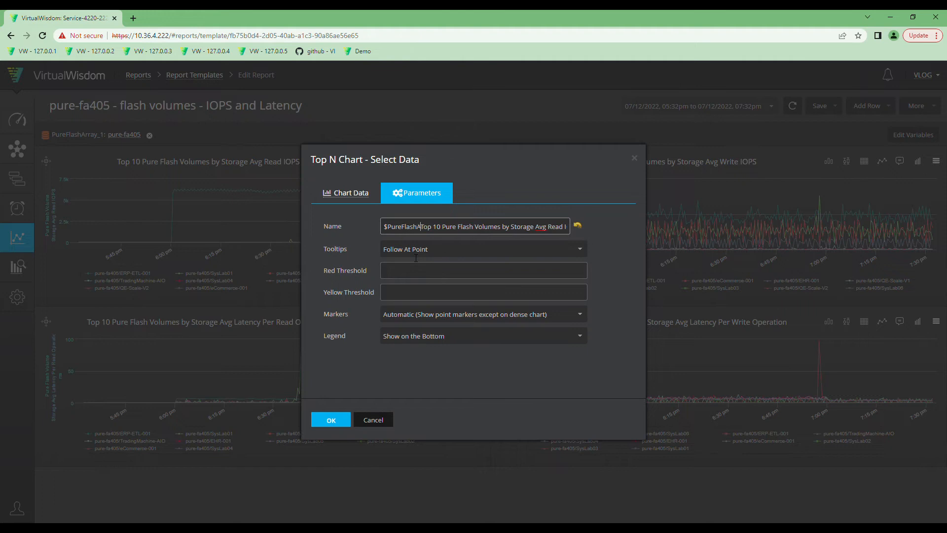
{"action": "type", "text": "_1 -"}
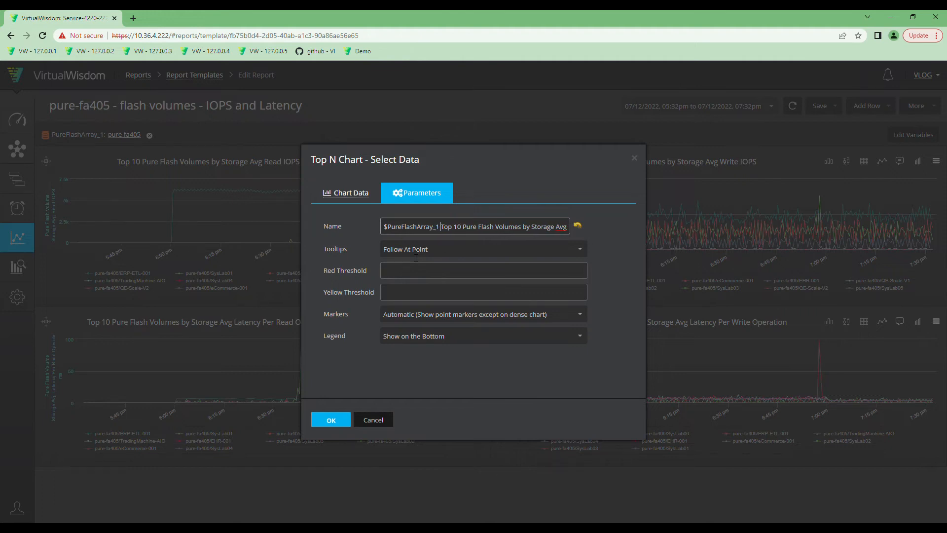
{"action": "key", "text": "Delete"}
{"action": "key", "text": "Delete"}
{"action": "key", "text": "Delete"}
{"action": "key", "text": "Delete"}
{"action": "key", "text": "Delete"}
{"action": "key", "text": "Delete"}
{"action": "key", "text": "Delete"}
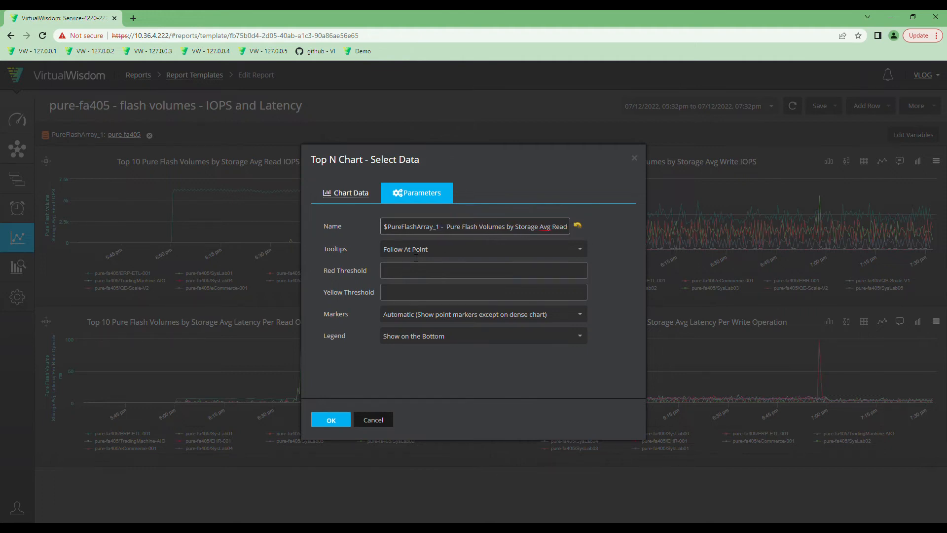
{"action": "left_click", "coordinate": [333, 419]}
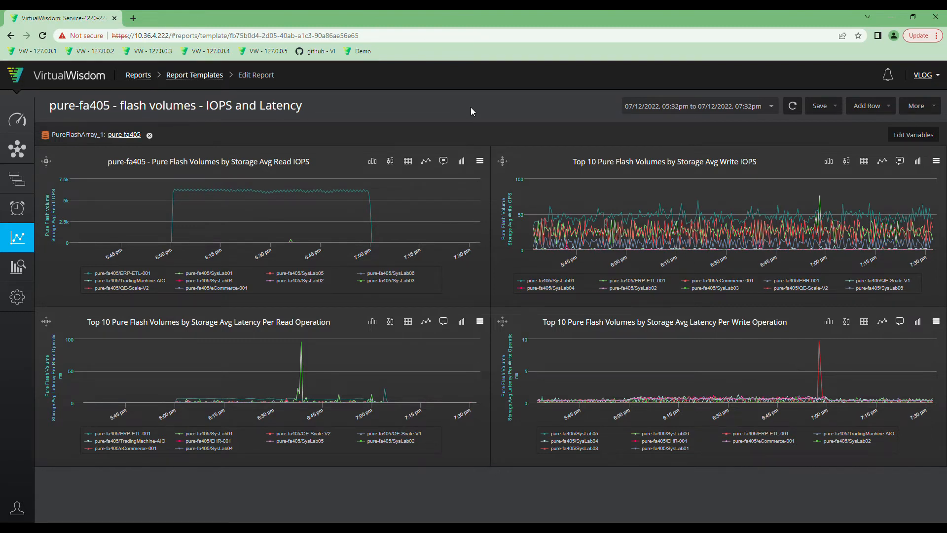
Replace "Top 10" in the Storage Avg Write IOPS chart's name with "$PureFlashArray_1 -"
{"action": "left_click", "coordinate": [936, 161]}
{"action": "left_click", "coordinate": [384, 227]}
{"action": "type", "text": "$PureFlashArray_1 -"}
{"action": "key", "text": "Delete"}
{"action": "key", "text": "Delete"}
{"action": "key", "text": "Delete"}
{"action": "key", "text": "Delete"}
{"action": "key", "text": "Delete"}
{"action": "key", "text": "Delete"}
{"action": "key", "text": "Delete"}
Filter the Storage Avg Write IOPS chart by the PureFlashArray_1 template variable instead of the pure-fa405 array, and apply the configuration
{"action": "left_click", "coordinate": [362, 199]}
{"action": "left_click", "coordinate": [535, 286]}
{"action": "left_click", "coordinate": [366, 206]}
{"action": "left_click", "coordinate": [367, 258]}
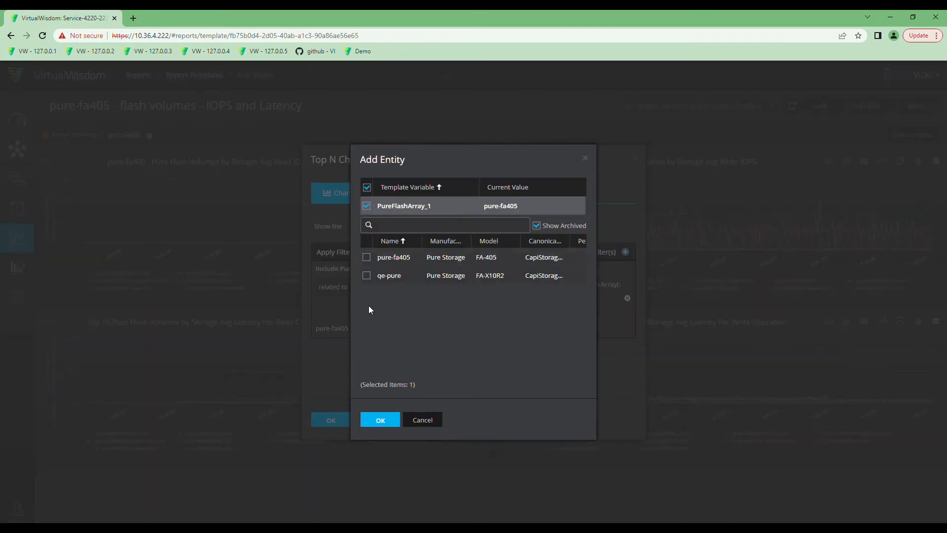
{"action": "left_click", "coordinate": [384, 421]}
{"action": "left_click", "coordinate": [345, 420]}
Replace "Top 10" in the Storage Avg Latency Per Read Operation chart's name with "$PureFlashArray_1 -"
{"action": "left_click", "coordinate": [338, 324]}
{"action": "left_click", "coordinate": [407, 228]}
{"action": "key", "text": "BackSpace"}
{"action": "key", "text": "BackSpace"}
{"action": "key", "text": "BackSpace"}
{"action": "key", "text": "BackSpace"}
{"action": "key", "text": "BackSpace"}
{"action": "key", "text": "BackSpace"}
{"action": "key", "text": "BackSpace"}
{"action": "type", "text": "$PureFlashArray_1 -"}
Filter the Storage Avg Latency Per Read Operation chart by the PureFlashArray_1 template variable instead of pure-fa405, and apply the configuration
{"action": "left_click", "coordinate": [357, 196]}
{"action": "left_click", "coordinate": [542, 288]}
{"action": "left_click", "coordinate": [366, 206]}
{"action": "left_click", "coordinate": [368, 259]}
{"action": "left_click", "coordinate": [389, 421]}
{"action": "left_click", "coordinate": [339, 421]}
For the Storage Avg Latency Per Write Operation chart, replace "Top 10" in the name with "$PureFlashArray_1 -" and update its chart data to use the variable
{"action": "left_click", "coordinate": [795, 322]}
{"action": "left_click", "coordinate": [392, 228]}
{"action": "double_click", "coordinate": [391, 228]}
{"action": "type", "text": "$PureFlashArray_1 -"}
{"action": "key", "text": "Delete"}
{"action": "key", "text": "Delete"}
{"action": "key", "text": "Delete"}
{"action": "left_click", "coordinate": [351, 193]}
{"action": "left_click", "coordinate": [379, 420]}
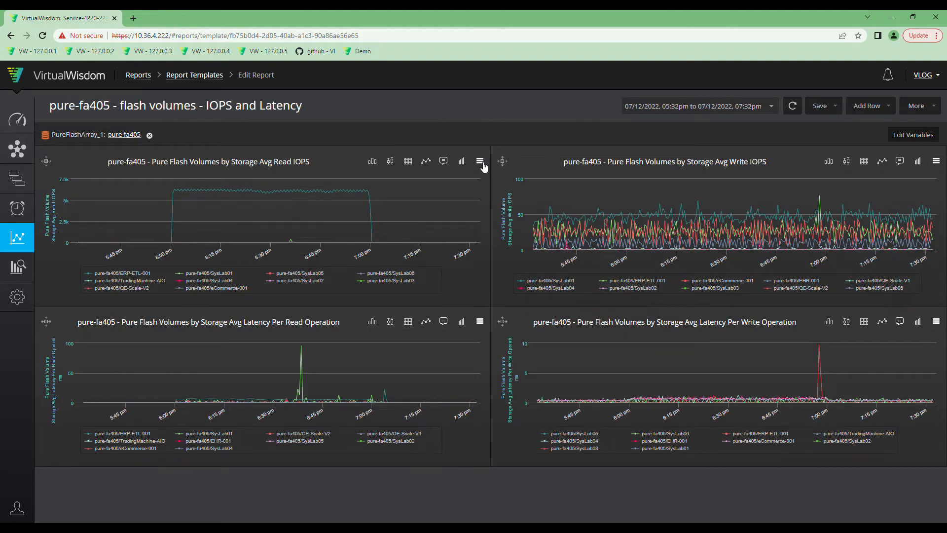
Add a header to the IOPS chart row with the text "$PureFlashArray_1 - Pure Flash Volumes - IOPS"
{"action": "left_click", "coordinate": [480, 161]}
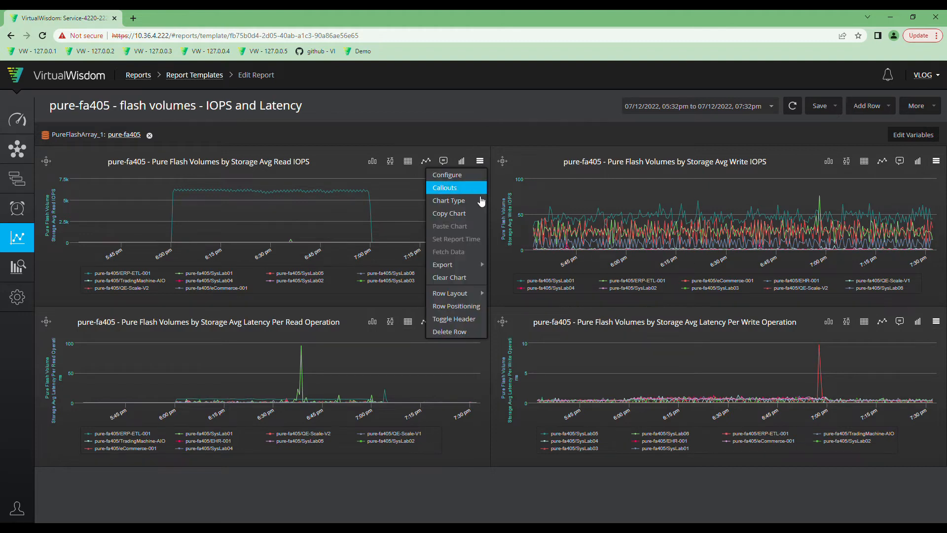
{"action": "left_click", "coordinate": [477, 319]}
{"action": "left_click", "coordinate": [48, 161]}
{"action": "triple_click", "coordinate": [494, 286]}
{"action": "type", "text": "$PureFlashArray_1 -"}
{"action": "type", "text": "Pure Flash Volumes - IOP"}
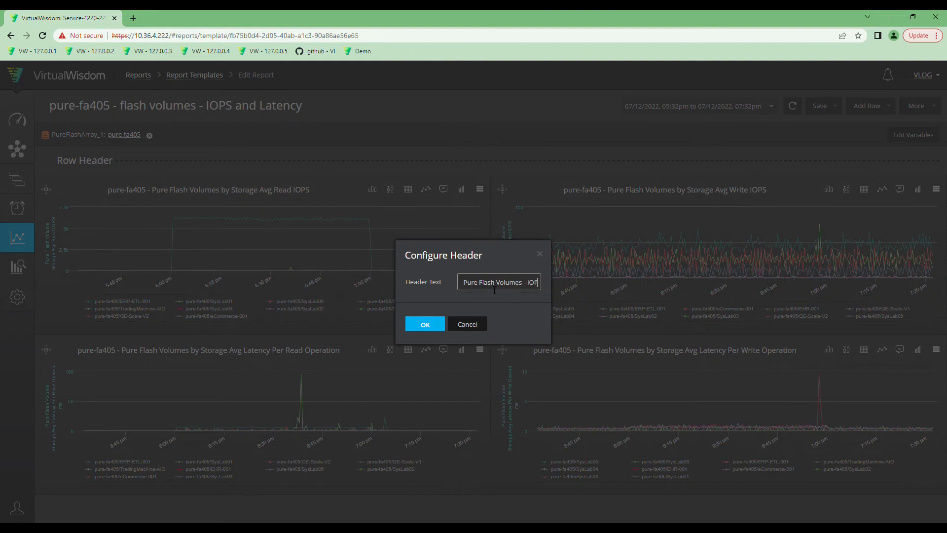
{"action": "type", "text": "S"}
{"action": "left_click", "coordinate": [436, 330]}
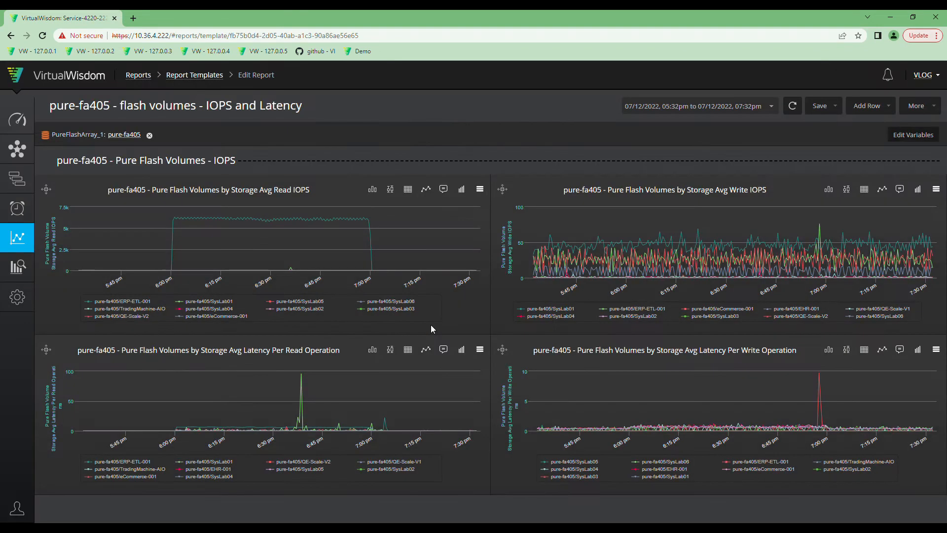
Add a header to the latency chart row with the text "$PureFlashArray_1 - Pure Flash Volumes - Latency"
{"action": "left_click", "coordinate": [481, 350]}
{"action": "left_click", "coordinate": [485, 327]}
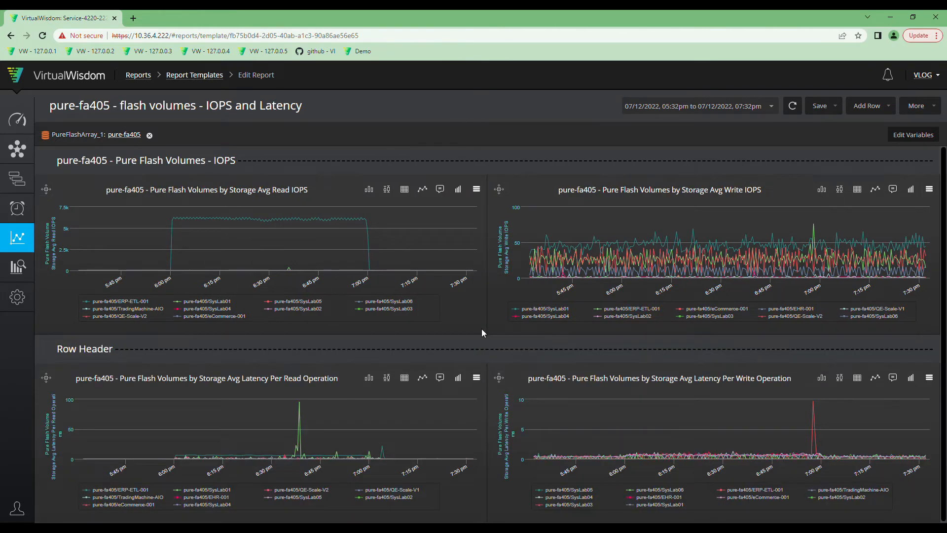
{"action": "left_click", "coordinate": [57, 351]}
{"action": "triple_click", "coordinate": [470, 282]}
{"action": "type", "text": "$PureFlashArray_1 -"}
{"action": "type", "text": "Pure Flas"}
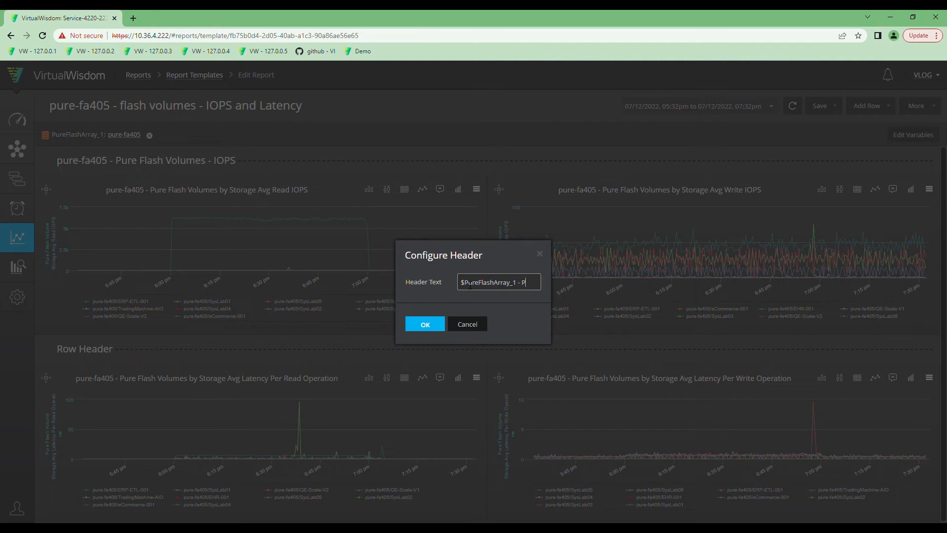
{"action": "type", "text": "h Volumes - Latency"}
{"action": "left_click", "coordinate": [439, 328]}
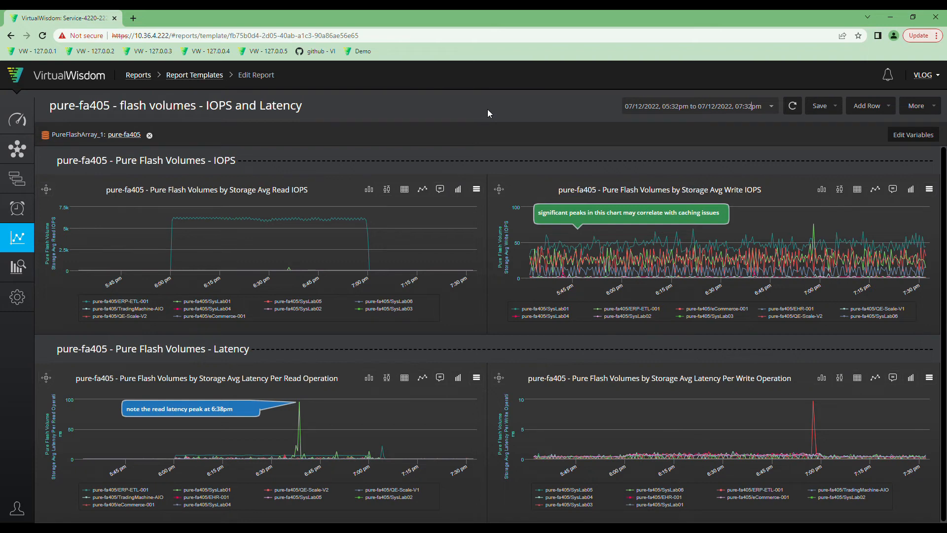
Refresh the report's charts for the time range 07/12/2022, 07:23pm to 07/12/2022, 09:23pm
{"action": "left_click", "coordinate": [797, 108]}
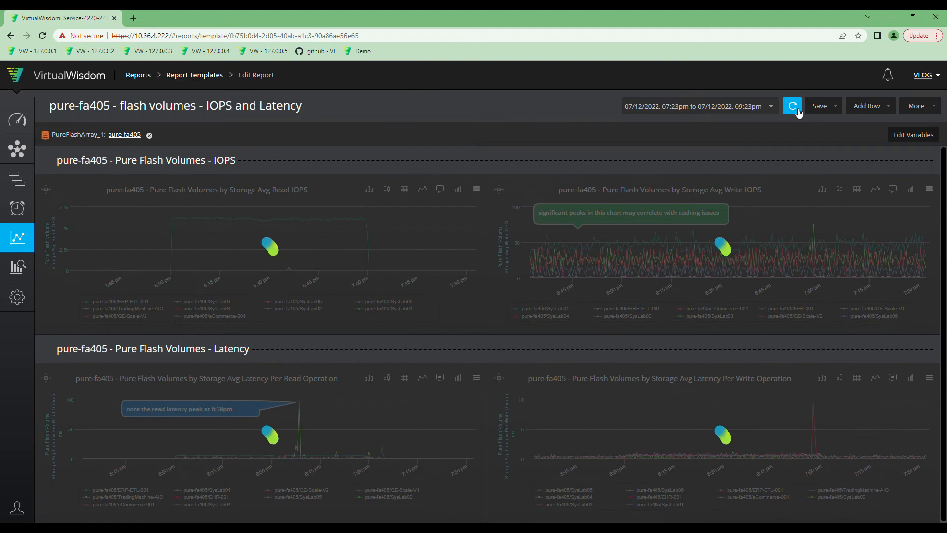